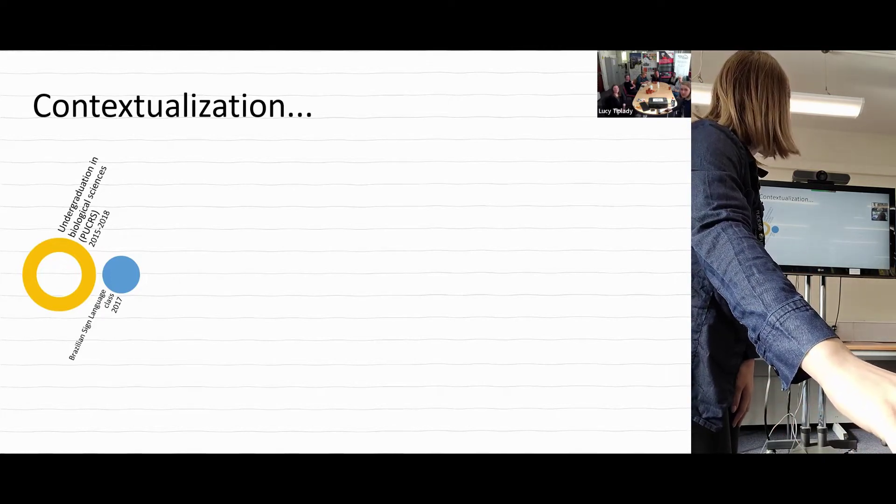
- Advance the slideshow to show the green 2018 undergraduate research milestone and the Libras course 2018 label
key(Right)
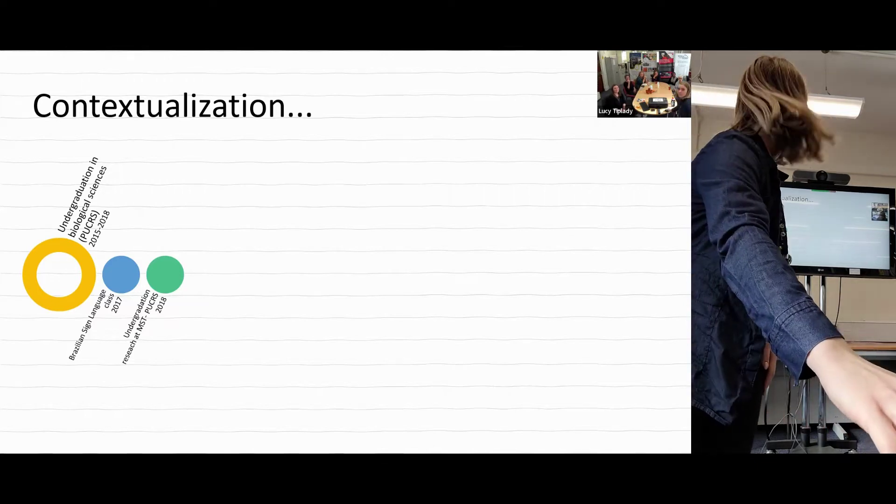
key(Right)
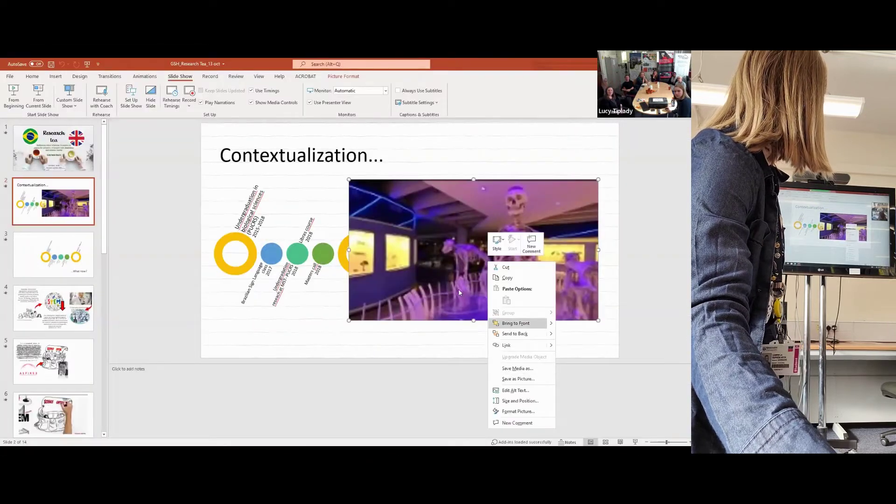
- Dismiss the museum video's shortcut menu in Normal view
click(459, 290)
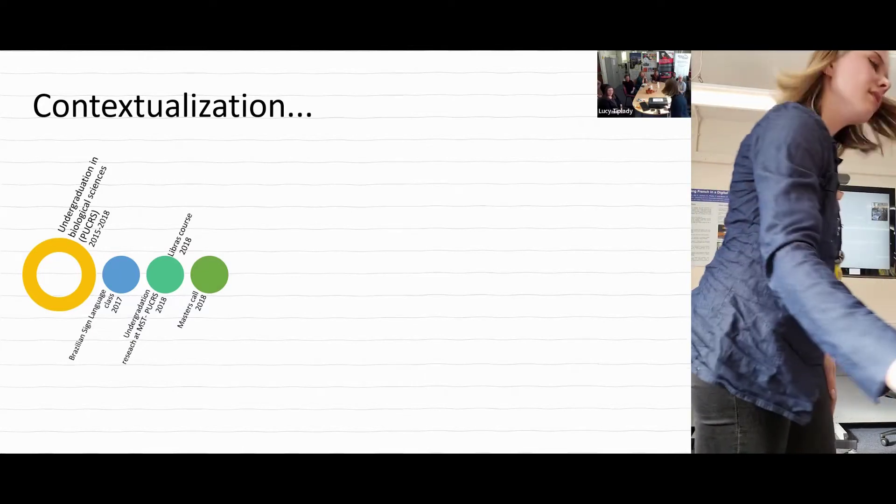
- Advance to the timeline showing the Masters 2019-2021 ring and the 2019 deaf-visitors study circle
key(Right)
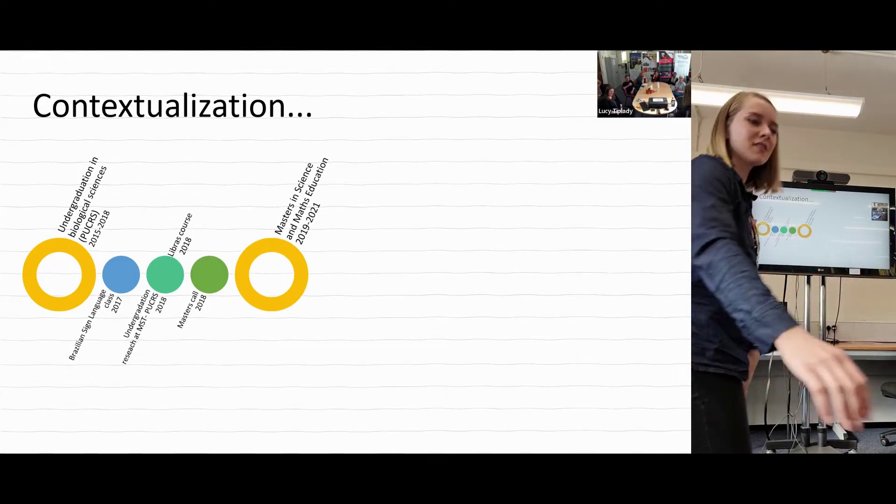
key(Right)
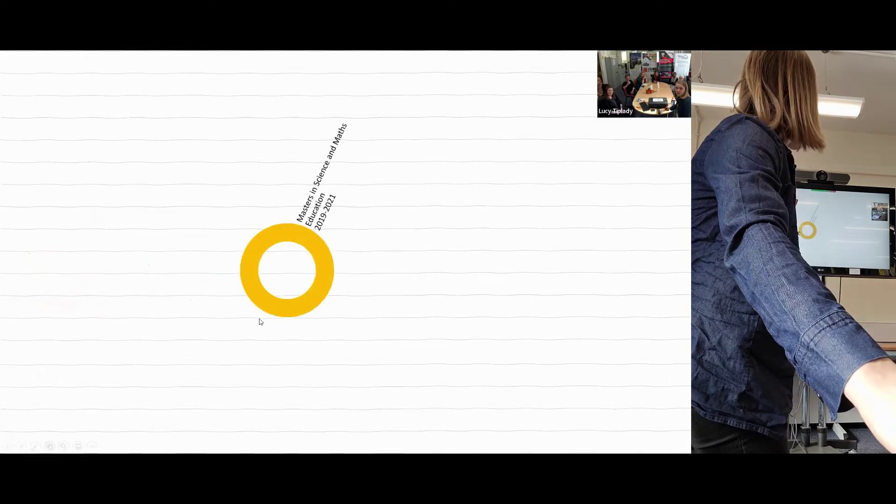
key(Right)
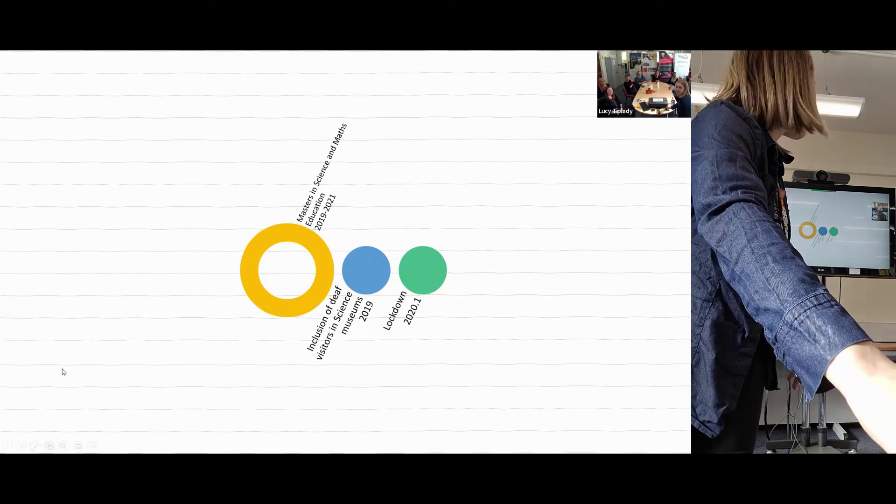
- Show the Change of subject/research 2020.2 circle on the timeline
click(34, 381)
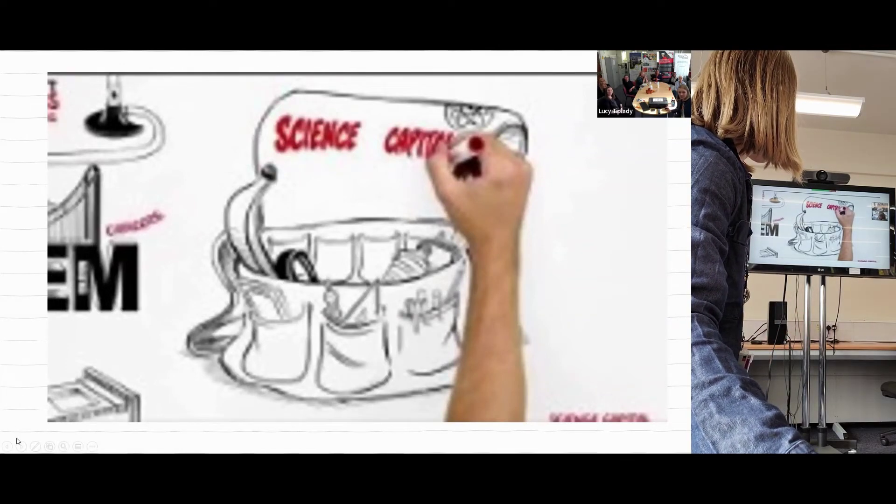
- Advance past the video and the STEM investment slide to the disability-icons slide
key(Right)
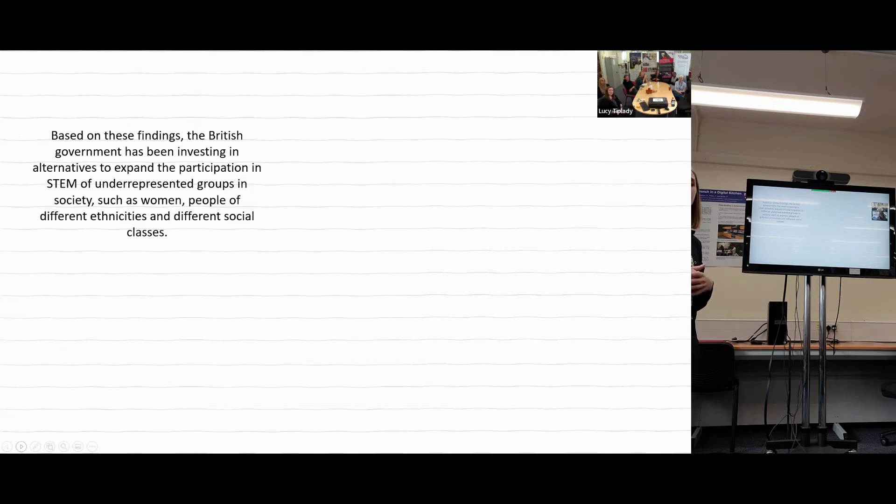
key(Right)
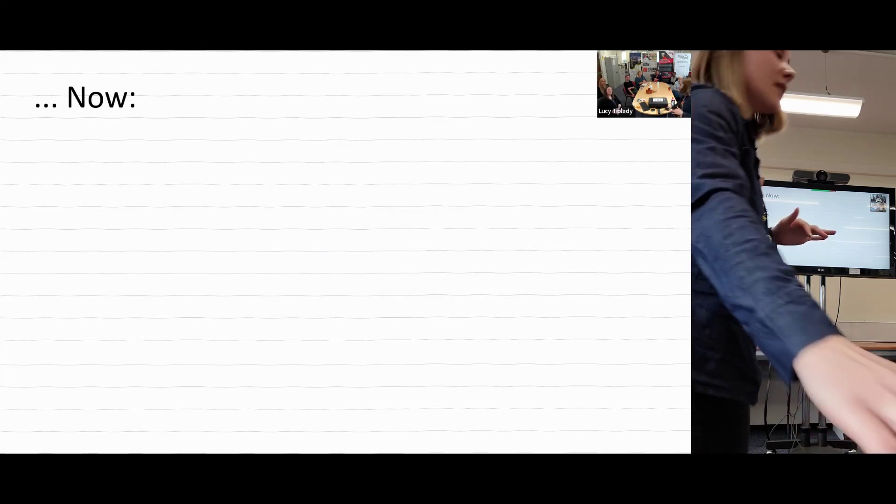
- Reveal the yellow PhD Education (PUCRS) 2021-2024 ring, then the blue and teal milestone circles
key(Right)
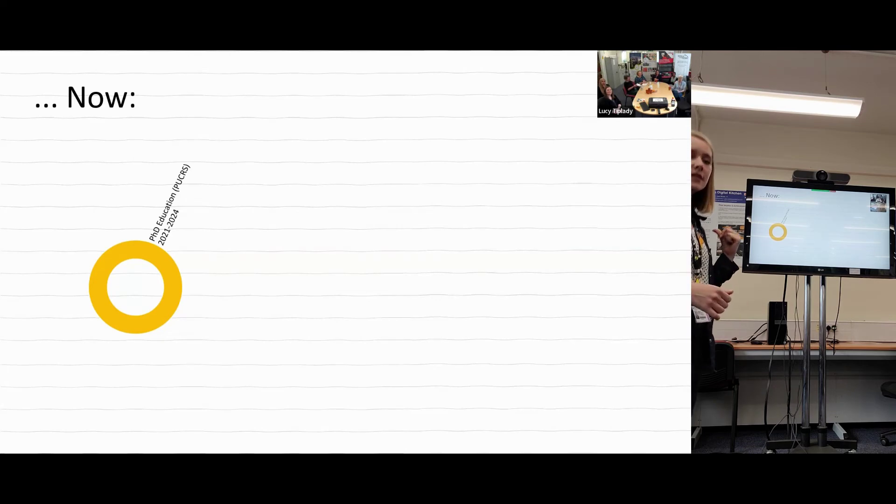
key(Right)
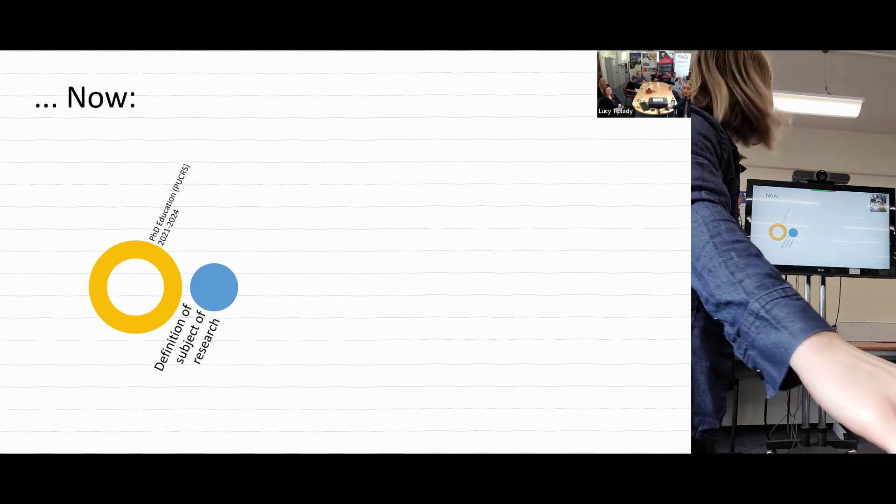
key(Right)
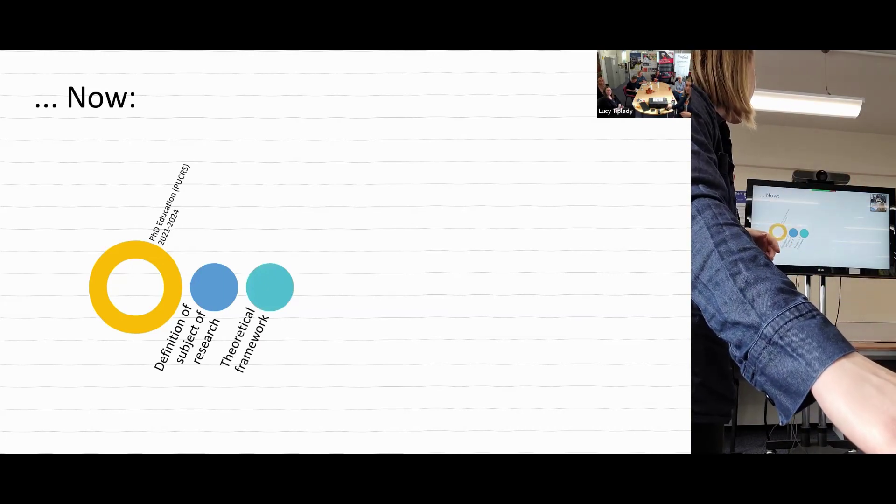
- Show the Sandwich call 2022 ring on the PhD timeline
key(Right)
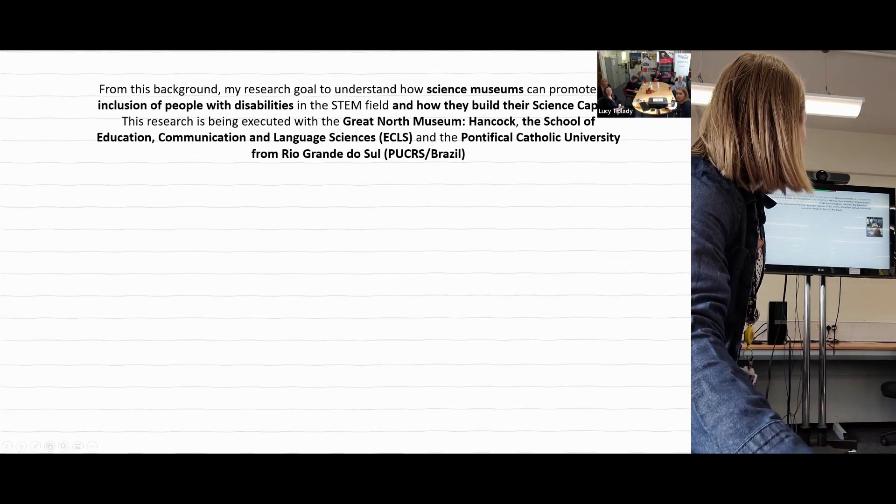
- Bring in the museum building illustration beneath the research goal text
click(415, 253)
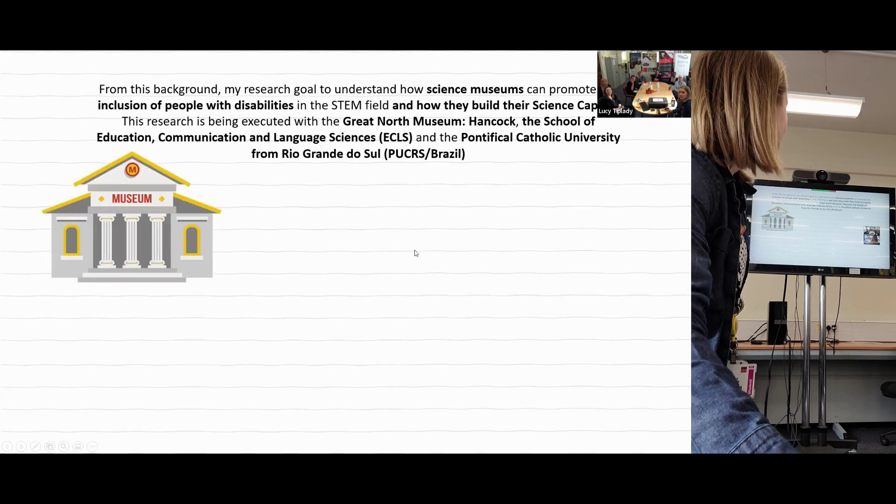